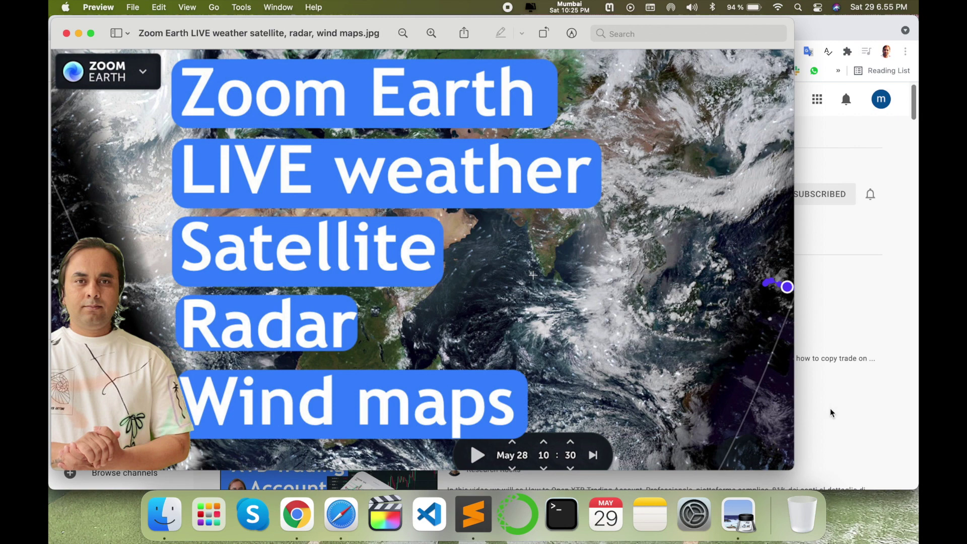
Search Google for 'Zoom Earth' from a new Chrome tab
left_click(837, 313)
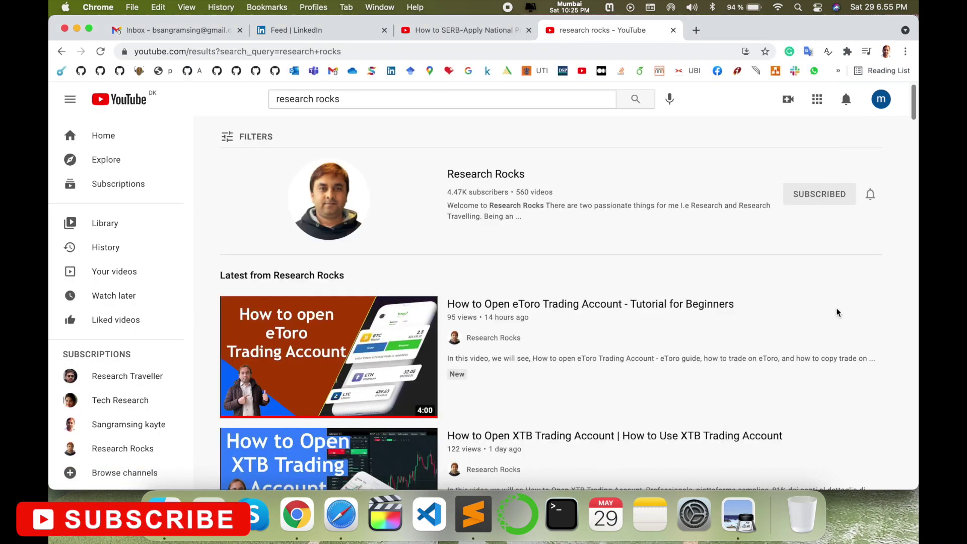
left_click(695, 35)
left_click(443, 318)
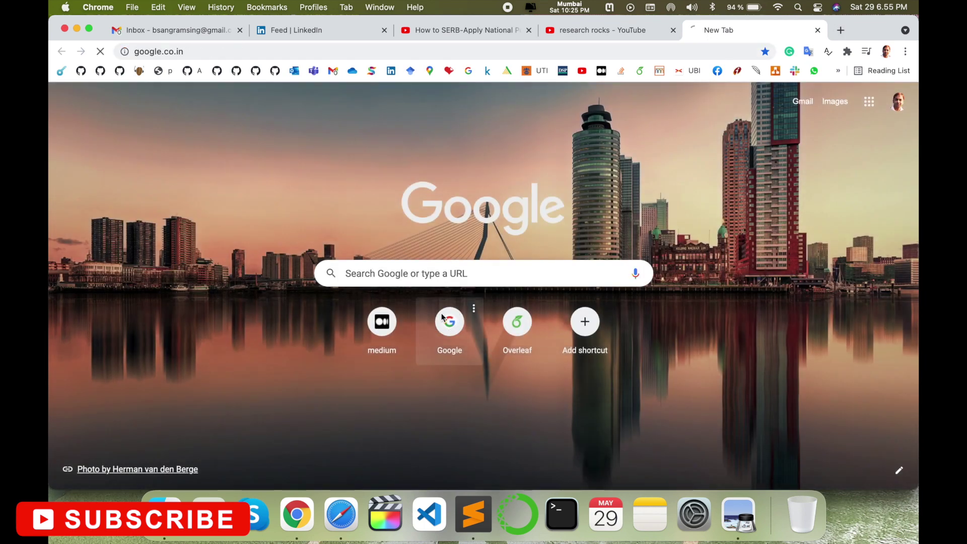
type("Zoom Earth")
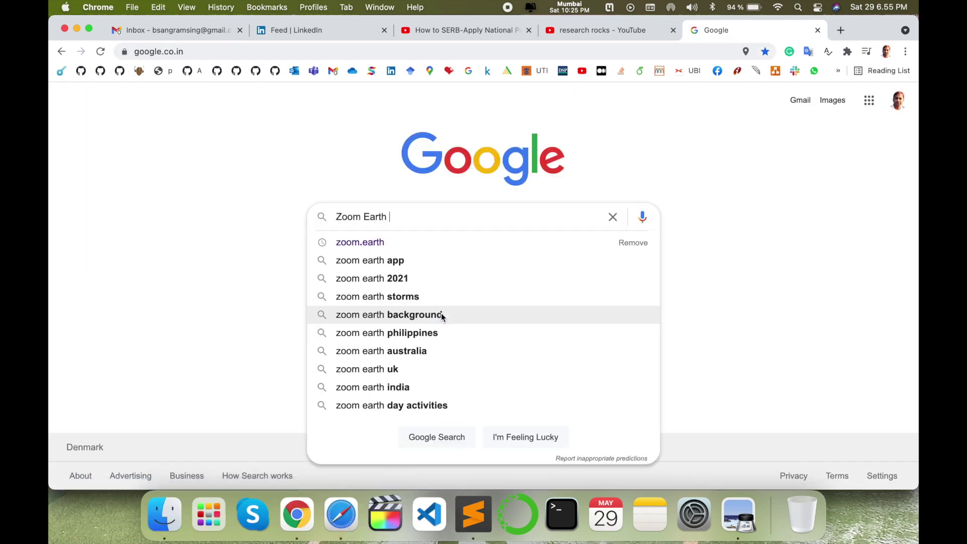
key("Return")
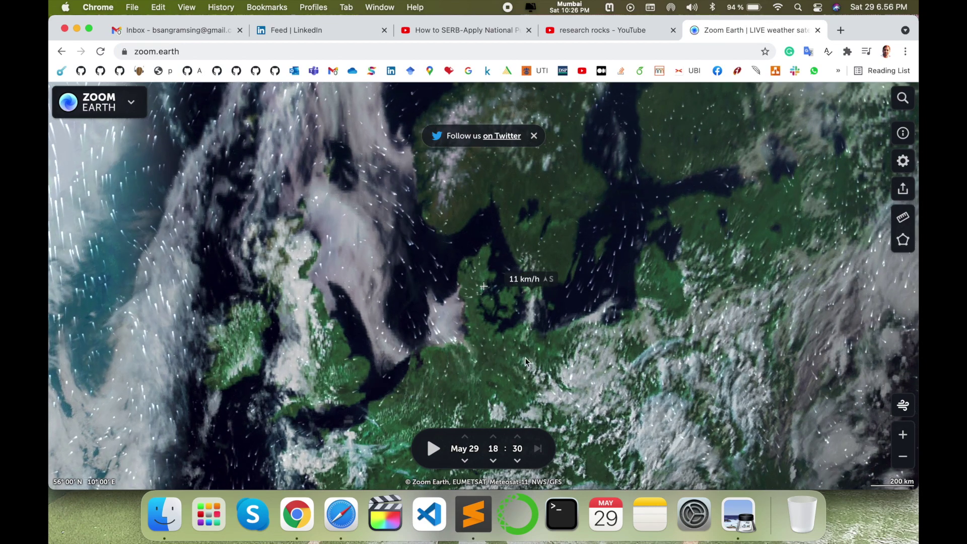
Play the animation, close the Twitter banner, show the wind overlay and zoom in slightly
left_click(433, 449)
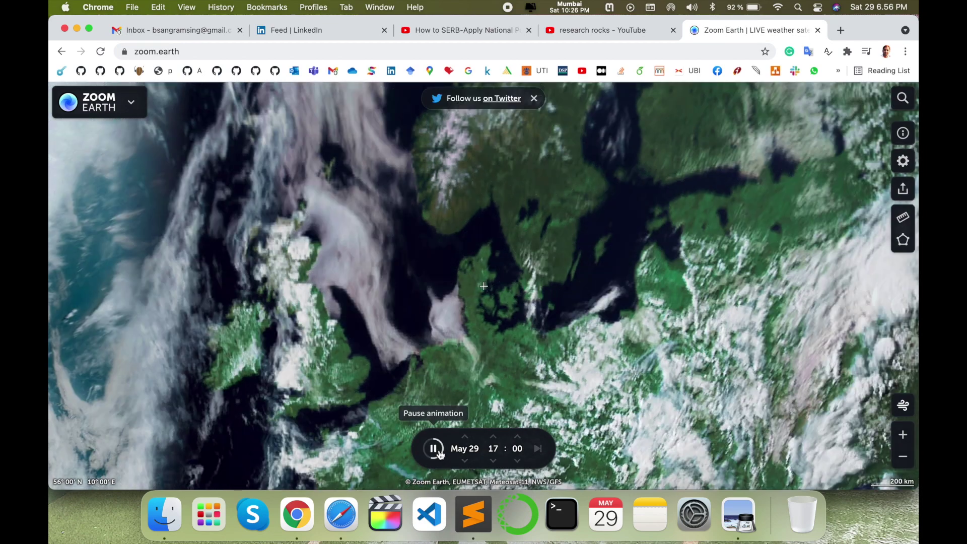
left_click(536, 99)
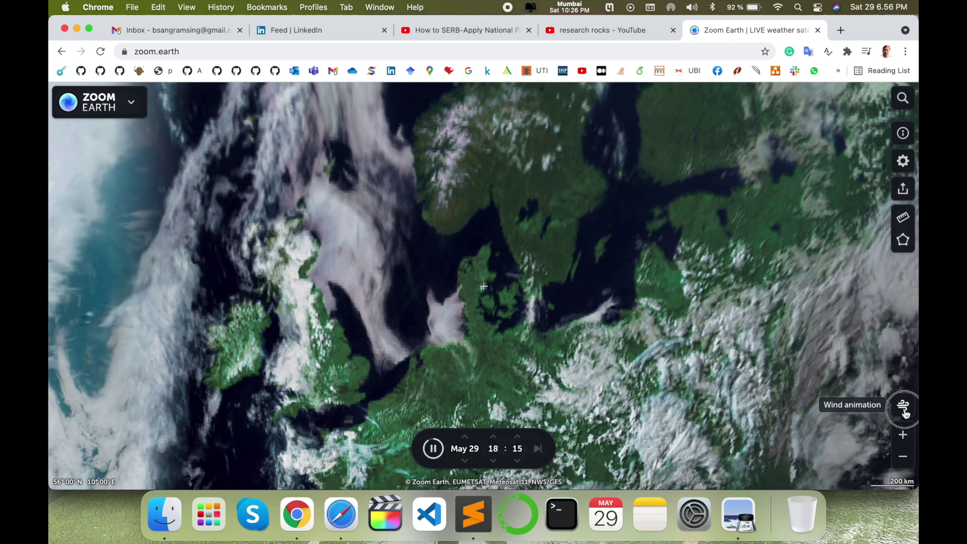
left_click(905, 406)
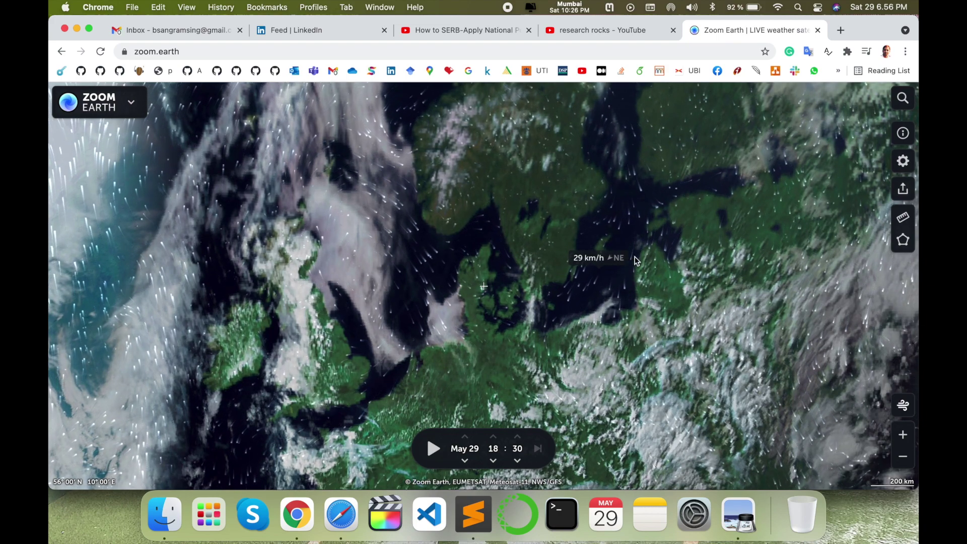
left_click(903, 434)
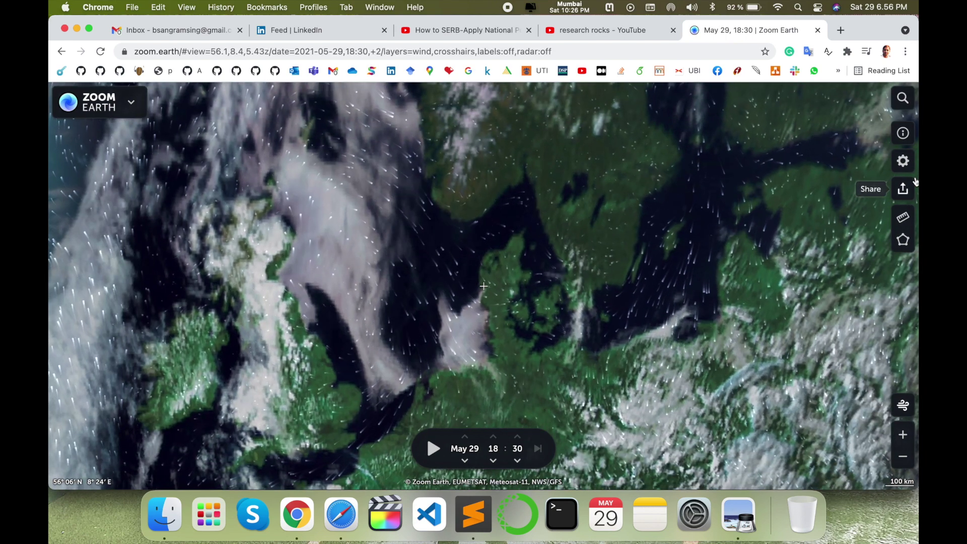
left_click(106, 102)
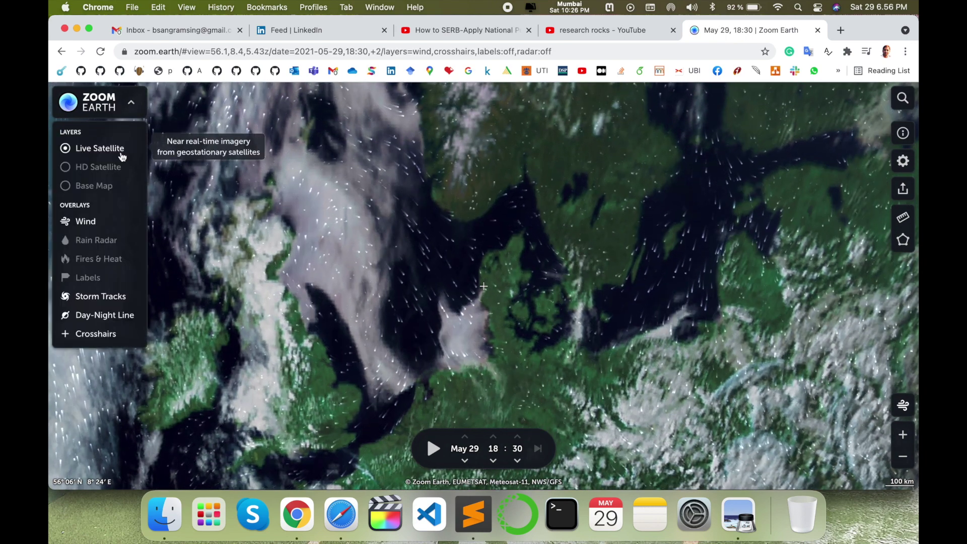
Switch to the HD Satellite layer and zoom out over Europe and the Atlantic
left_click(66, 168)
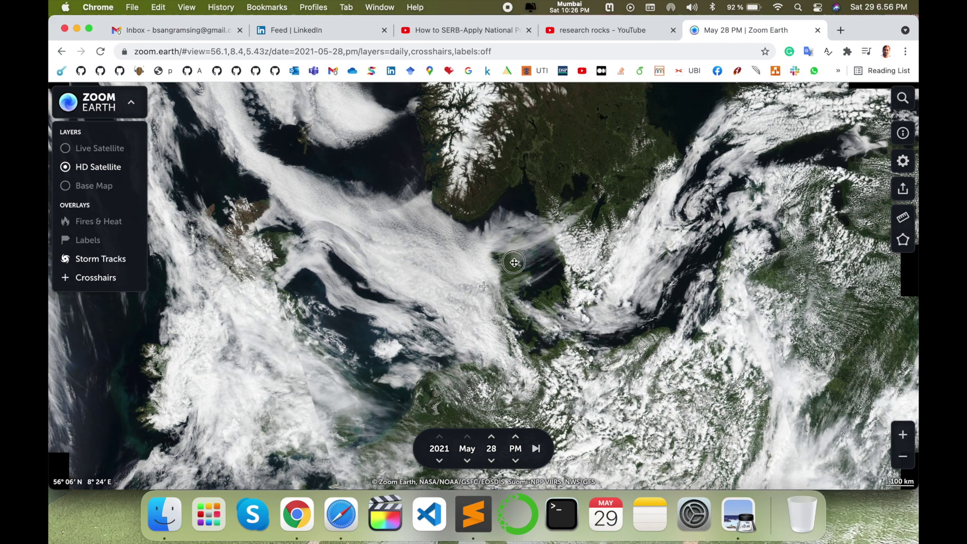
left_click_drag(430, 276, 532, 300)
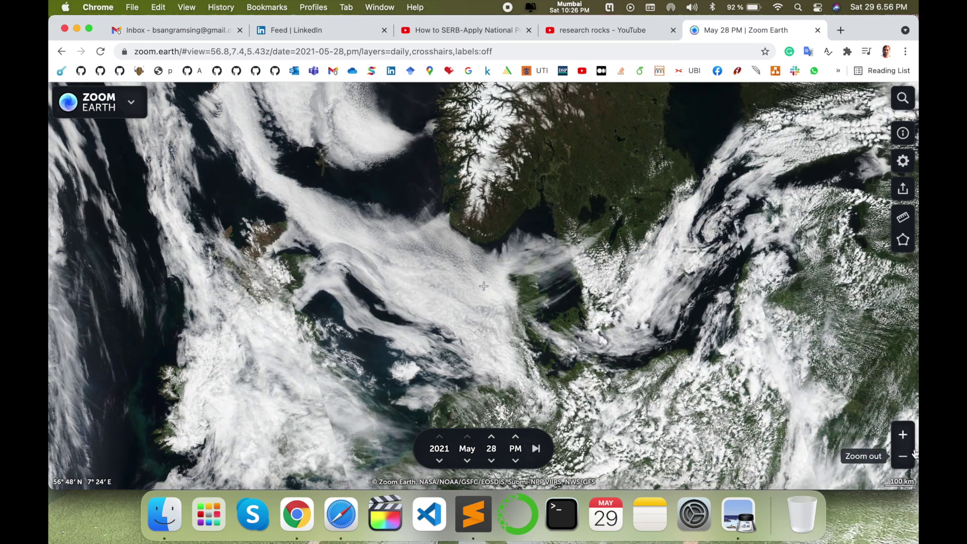
left_click(904, 458)
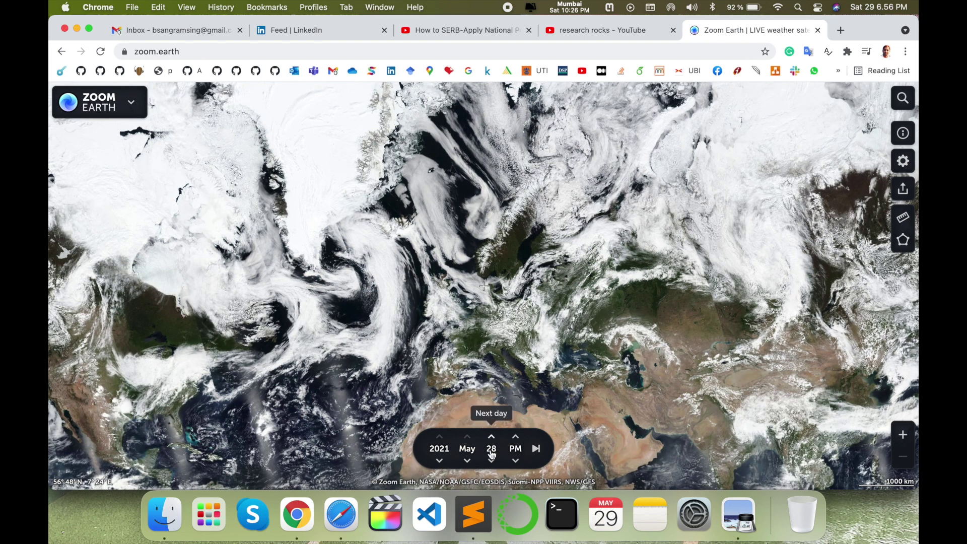
Step the HD imagery back four years to 2017
left_click(439, 461)
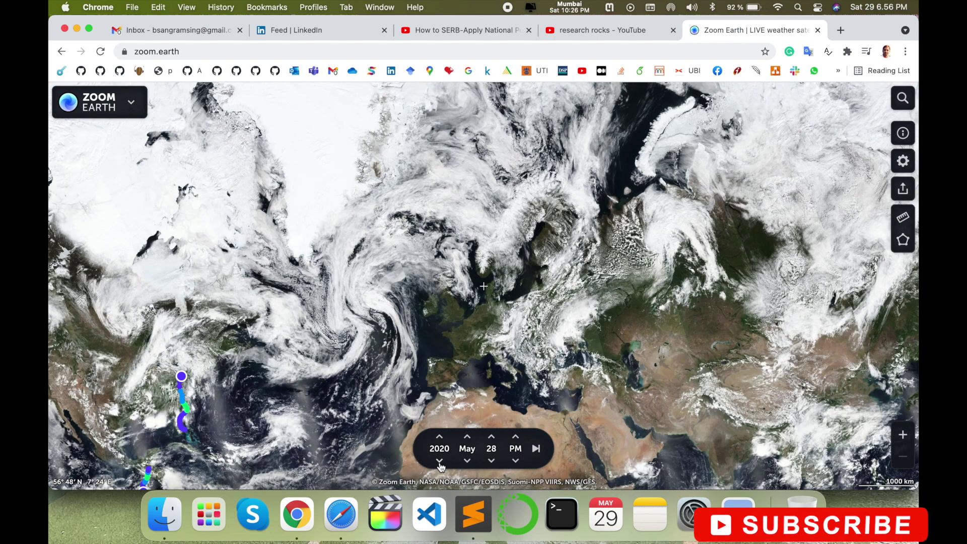
left_click(440, 461)
left_click(440, 461)
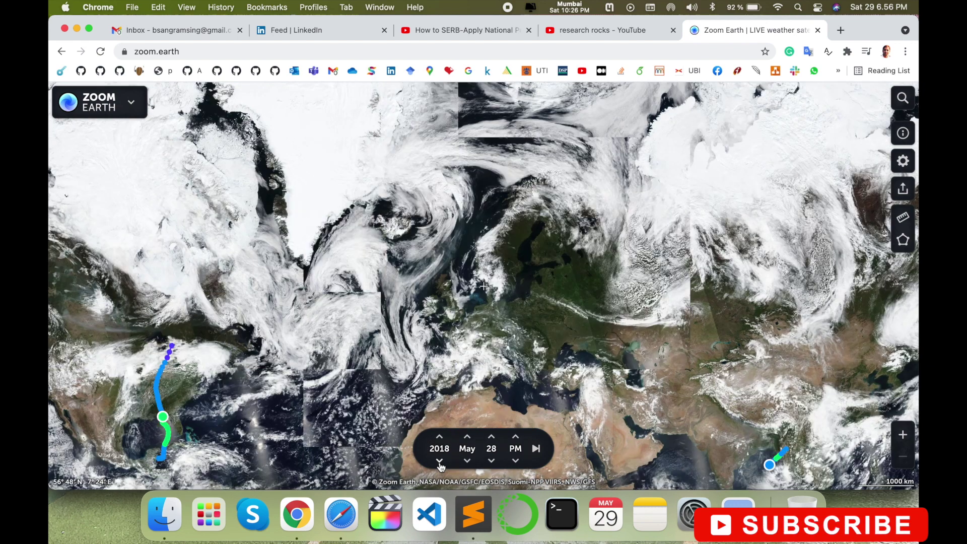
left_click(439, 462)
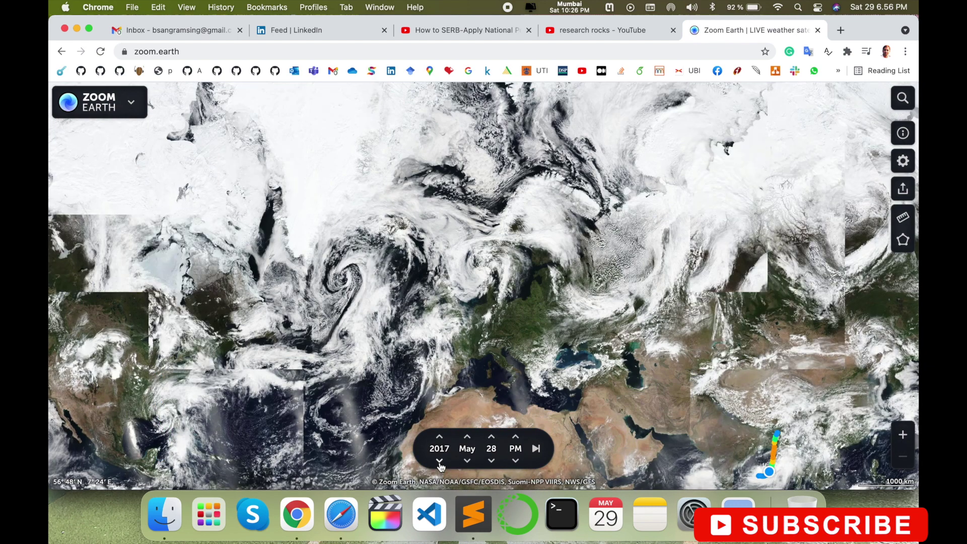
Pan the map to the storm near India and step back to 2016 imagery
left_click_drag(420, 360, 737, 368)
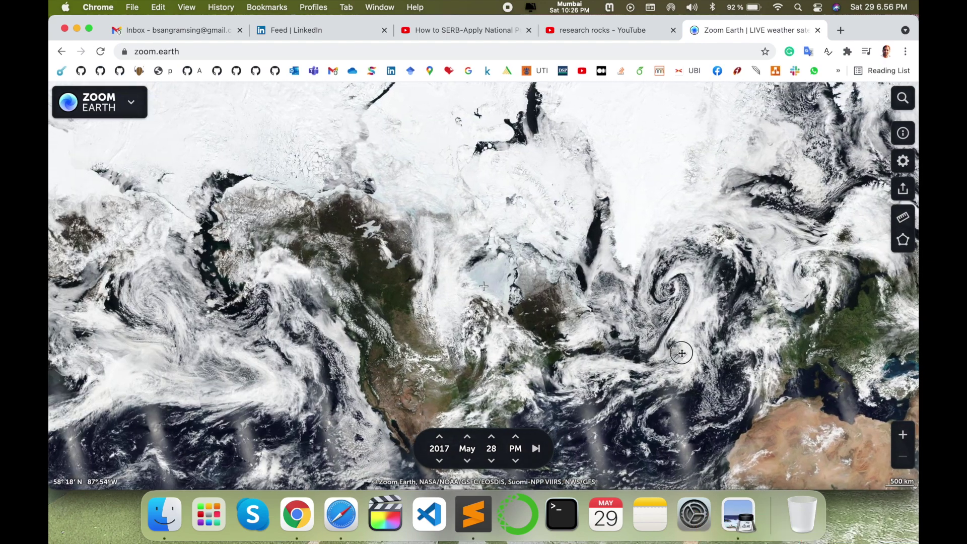
scroll(680, 352, "down", 3)
left_click_drag(680, 352, 500, 170)
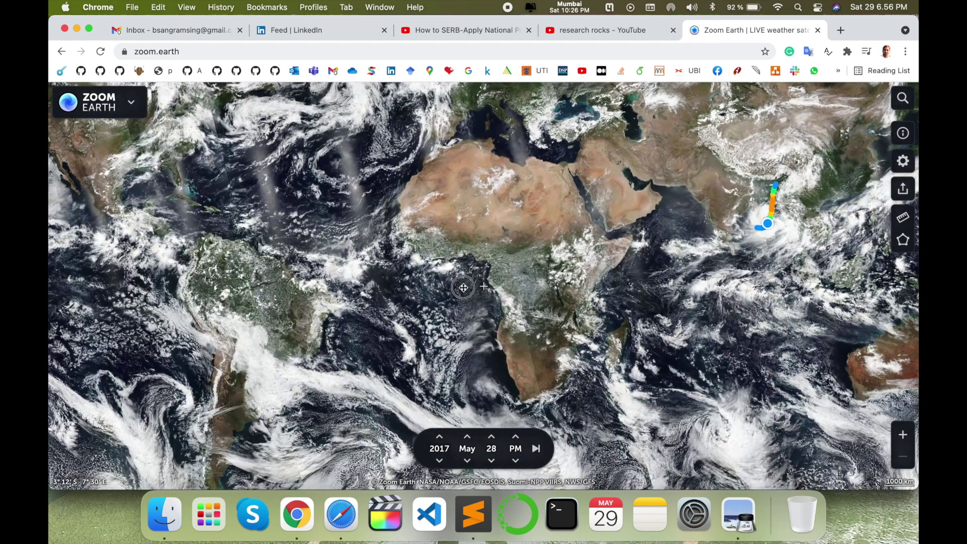
left_click_drag(491, 246, 421, 307)
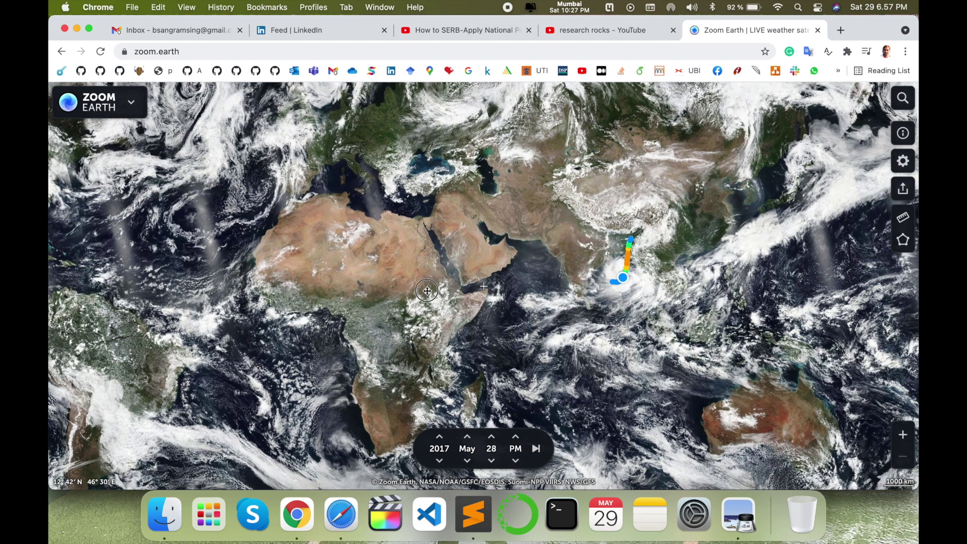
left_click_drag(601, 265, 476, 285)
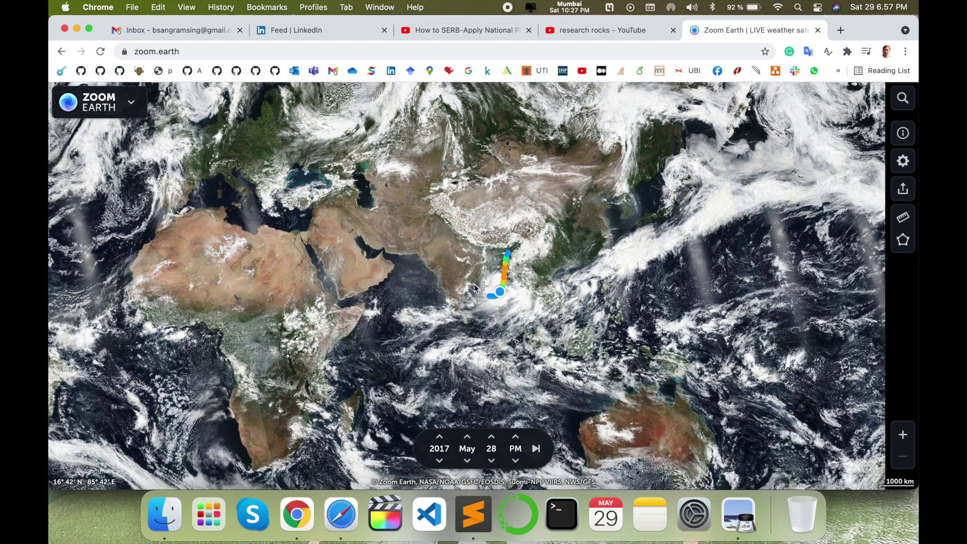
left_click(439, 460)
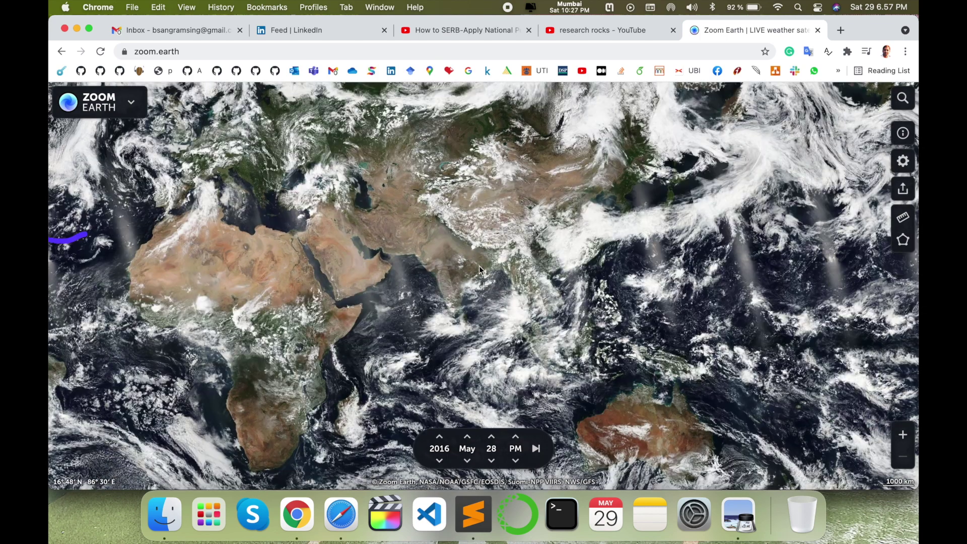
scroll(455, 276, "up", 3)
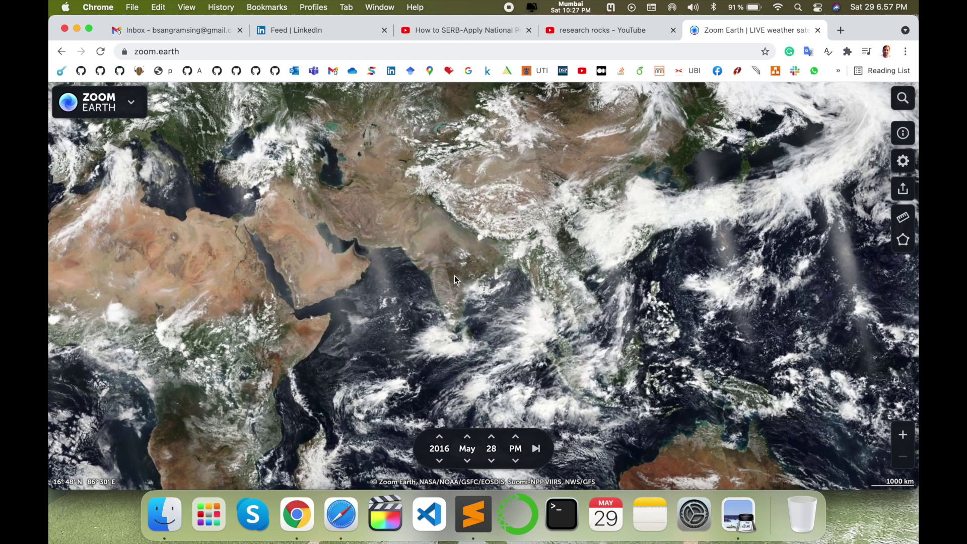
scroll(455, 276, "up", 1)
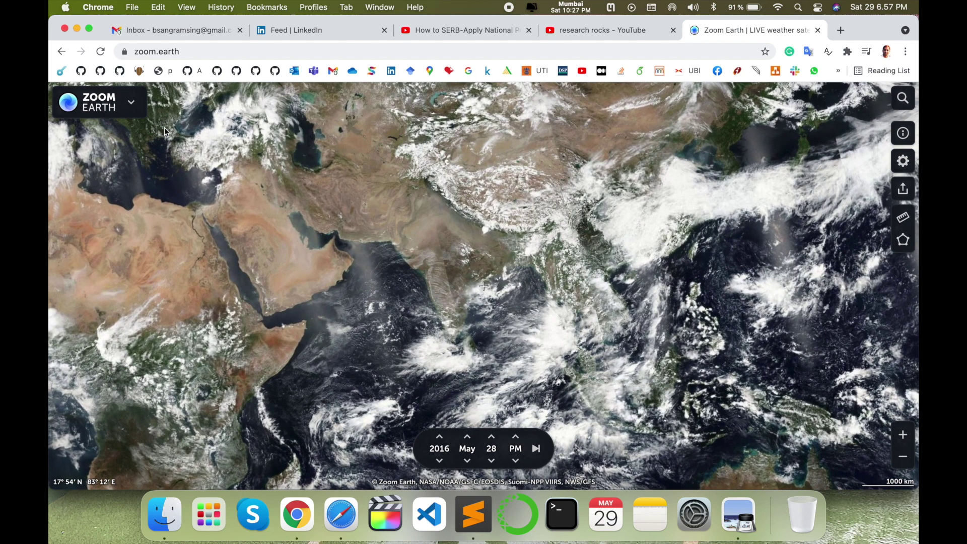
left_click(114, 106)
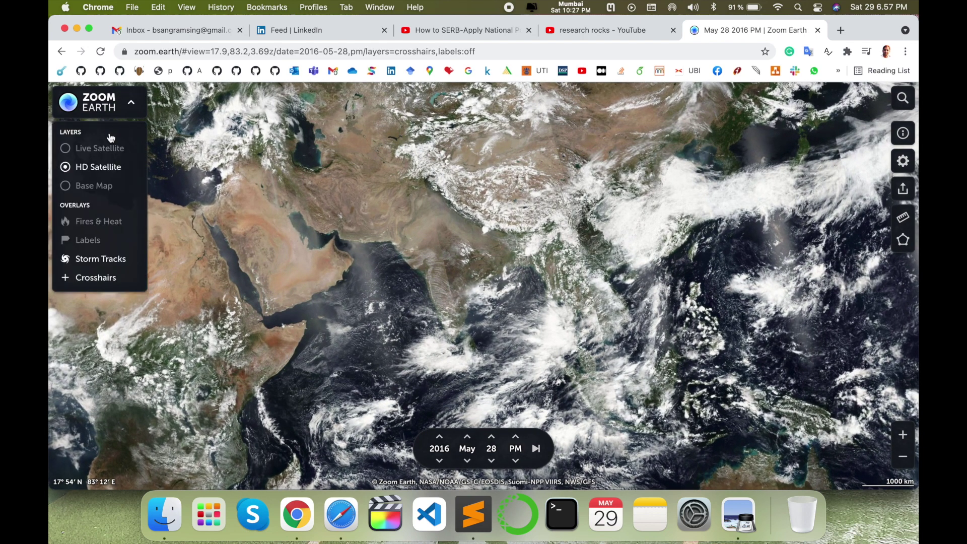
Switch to the Base Map layer, toggle the wind animation and hide storm tracks
left_click(91, 188)
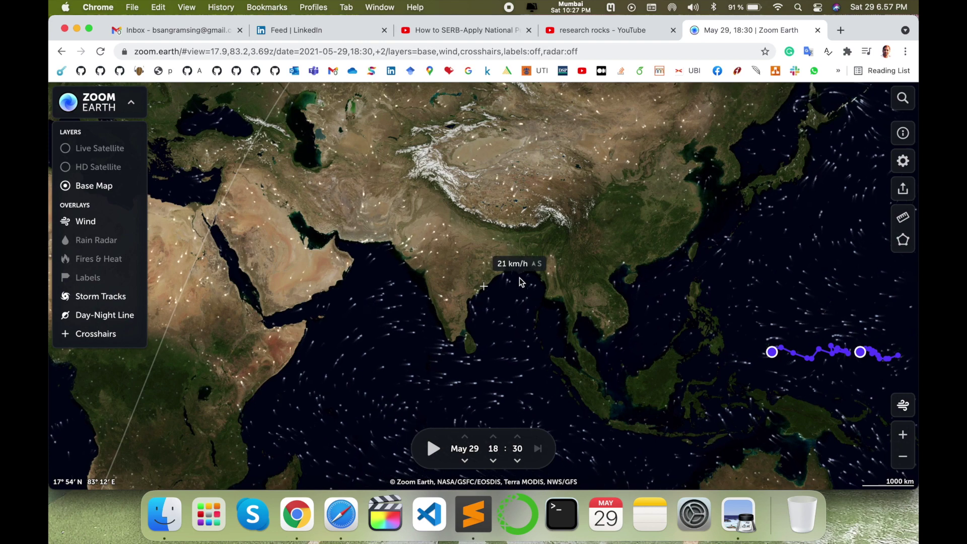
left_click(903, 406)
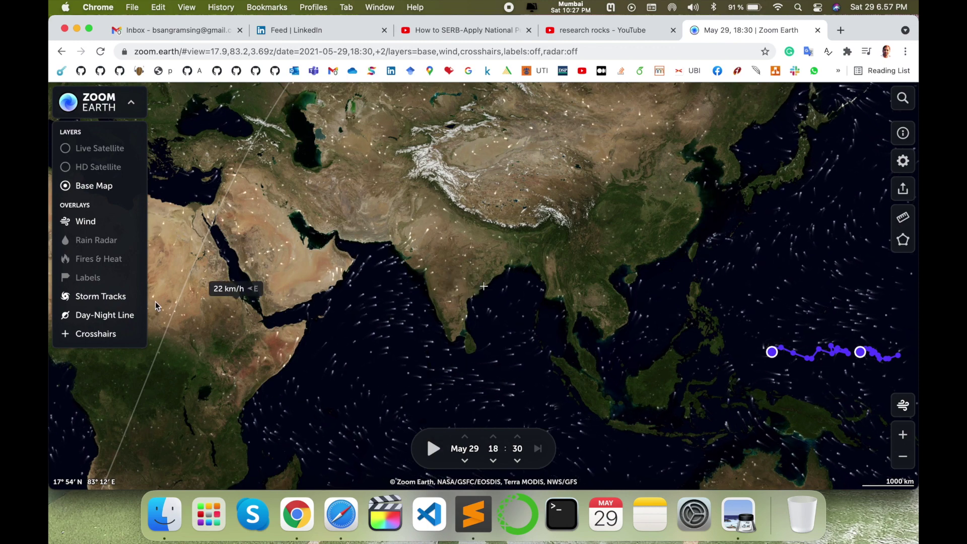
left_click(109, 294)
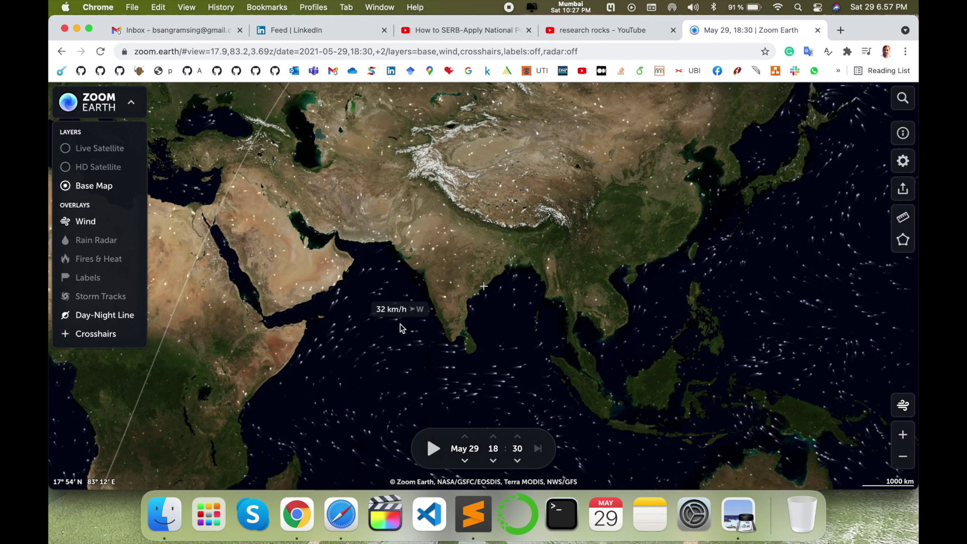
scroll(465, 291, "up", 3)
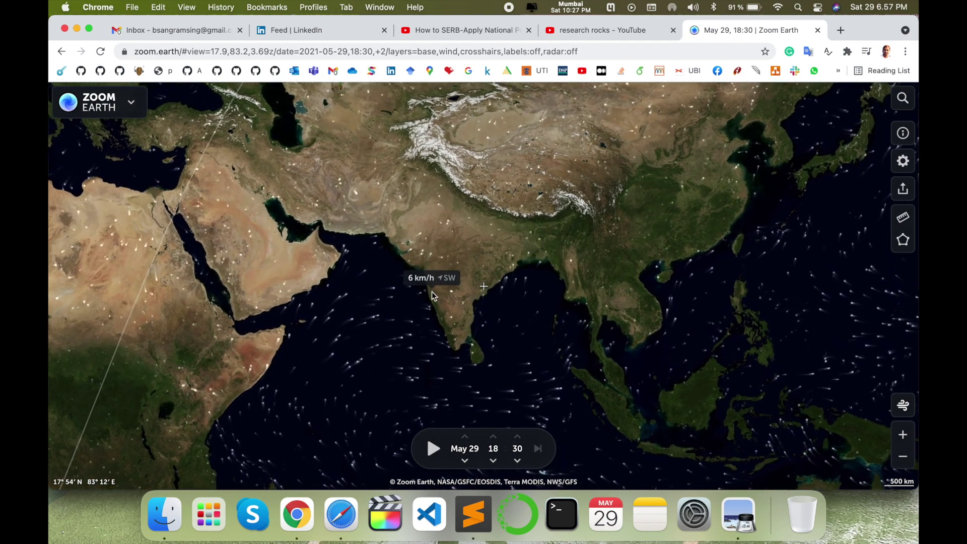
scroll(432, 292, "up", 3)
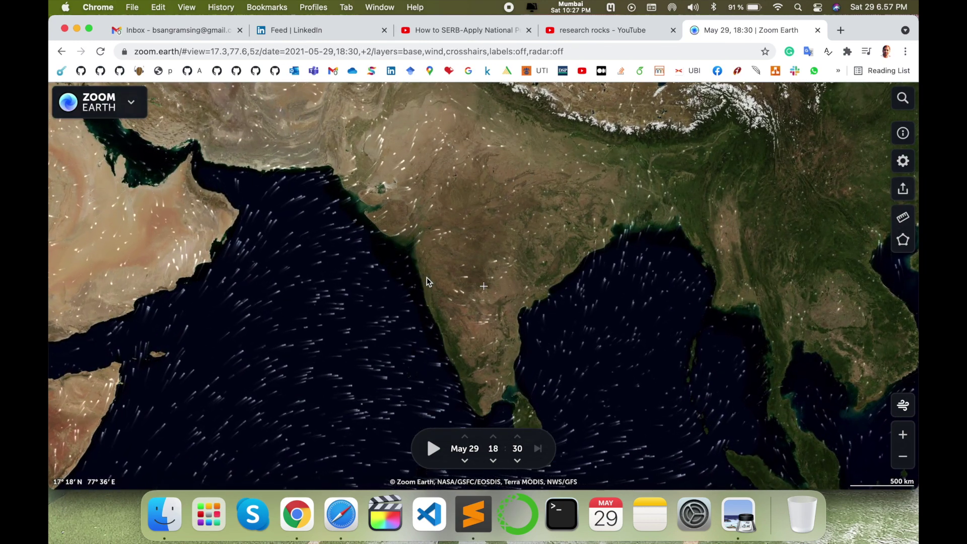
scroll(428, 282, "down", 1)
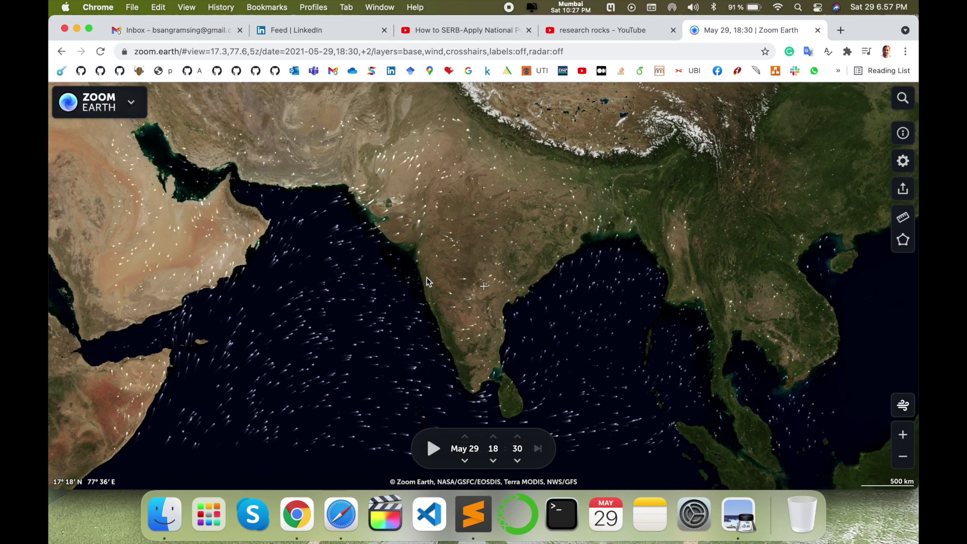
scroll(428, 282, "down", 2)
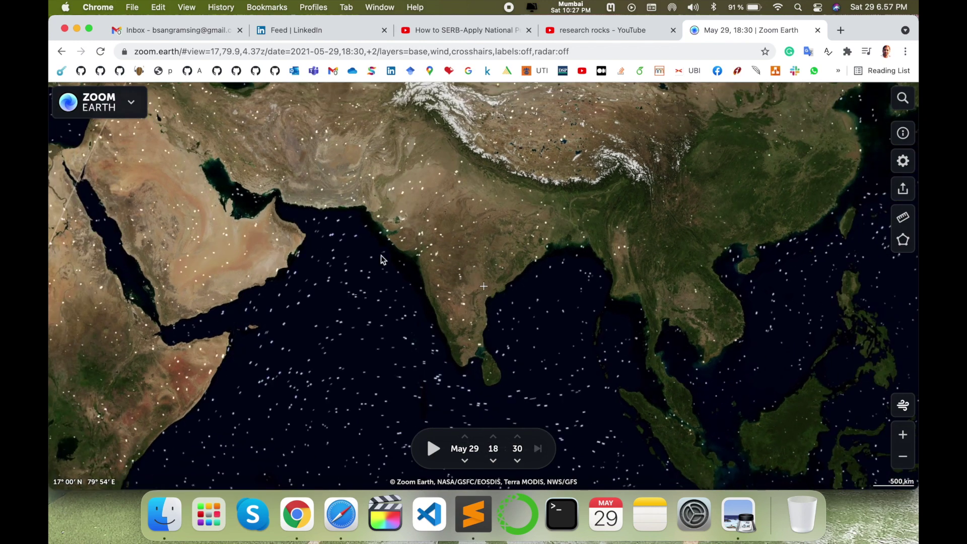
left_click(130, 107)
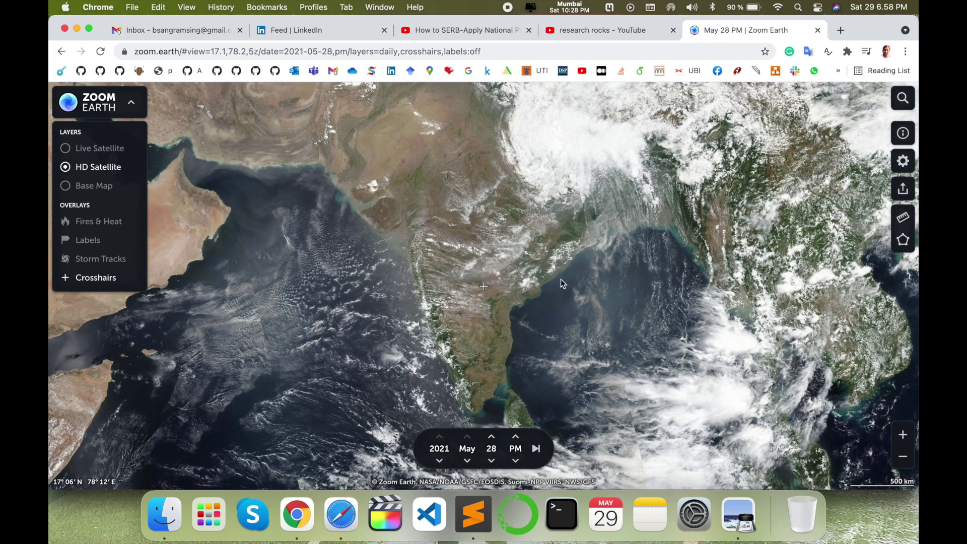
scroll(622, 267, "up", 3)
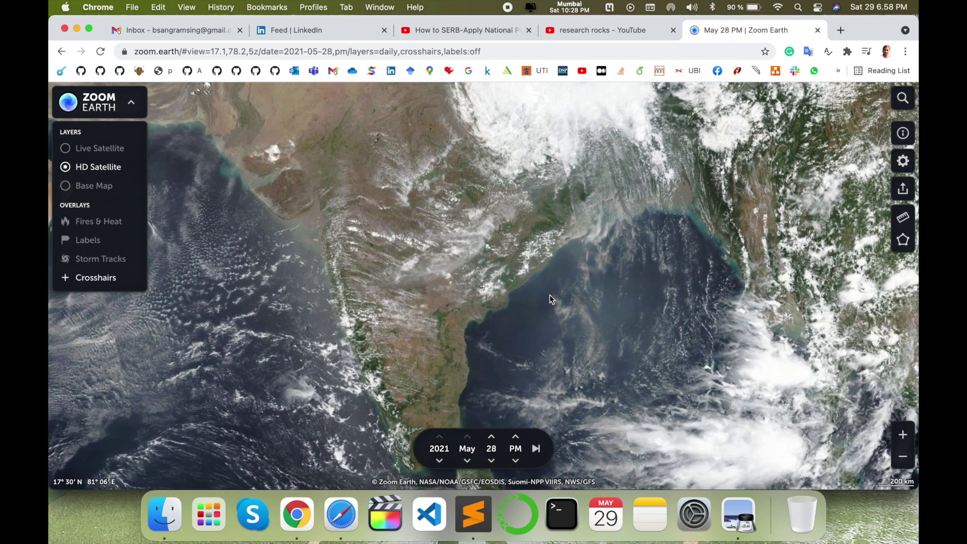
Recentre the view on peninsular India and start an area measurement
left_click_drag(475, 284, 510, 255)
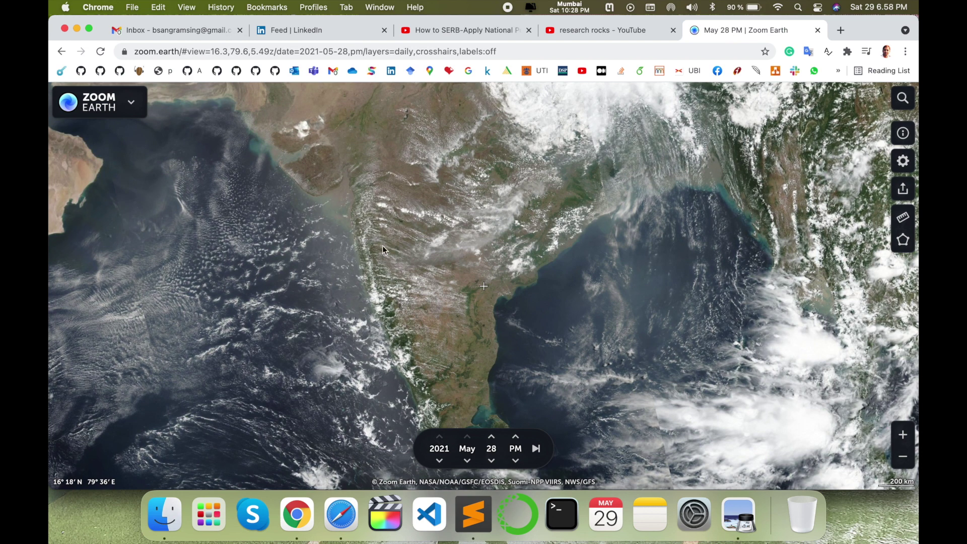
left_click(903, 242)
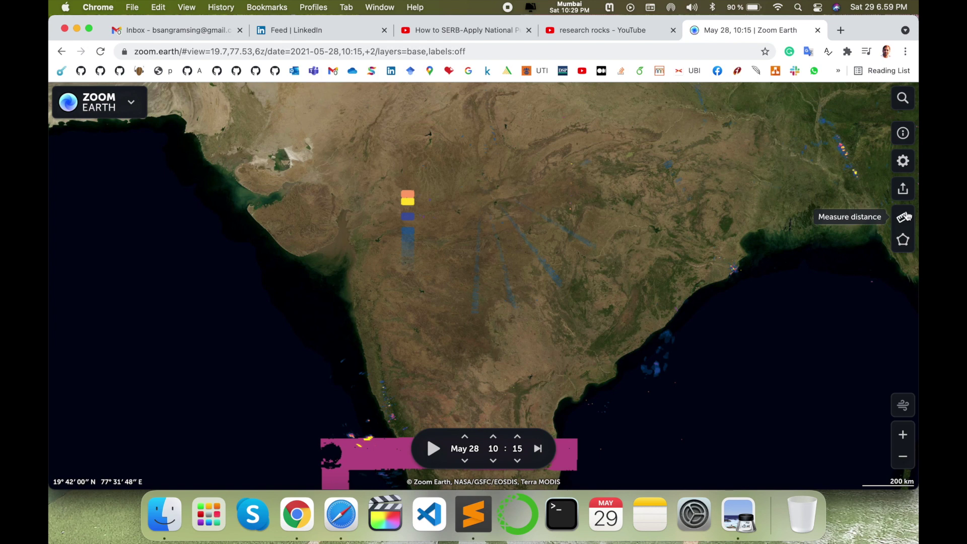
Start a distance measurement across India, then play the imagery animation
left_click(907, 218)
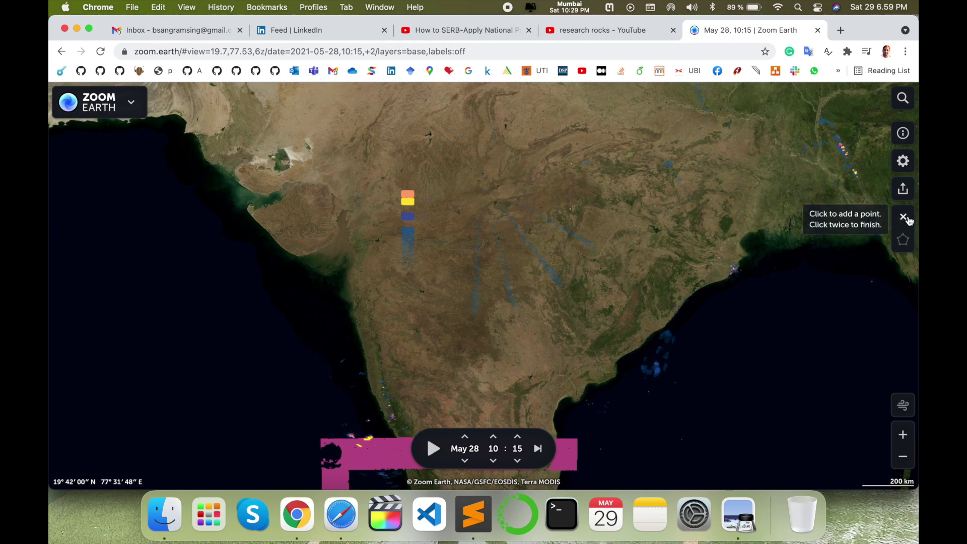
left_click_drag(411, 317, 451, 262)
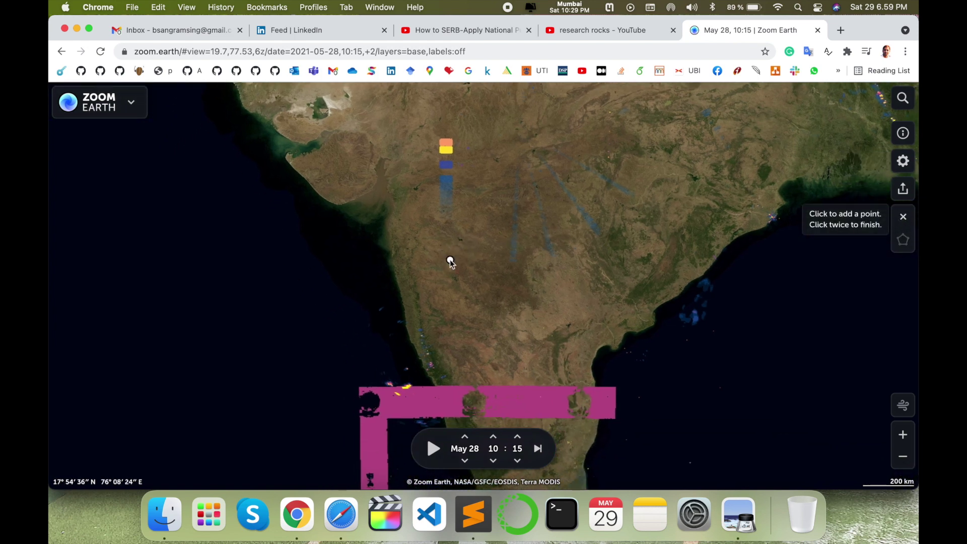
left_click(422, 286)
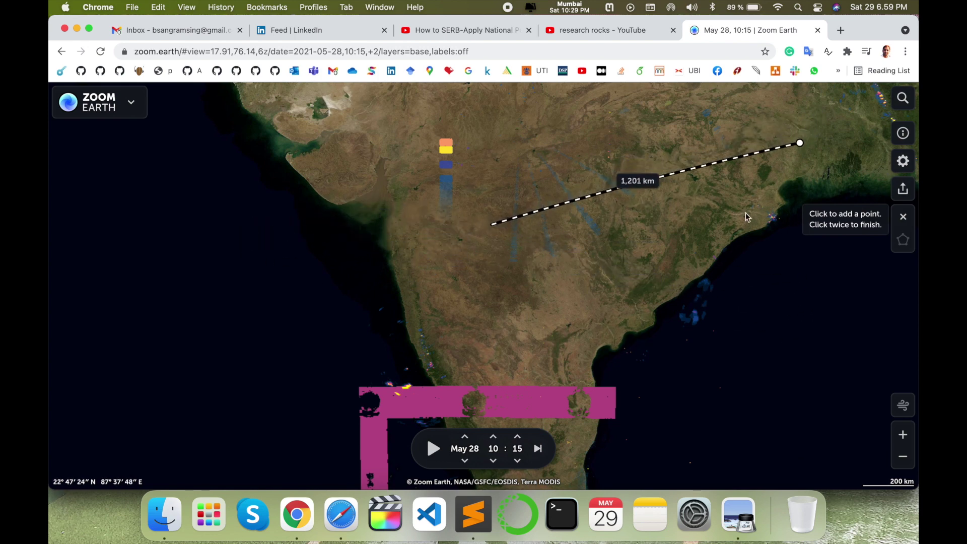
scroll(179, 327, "down", 2)
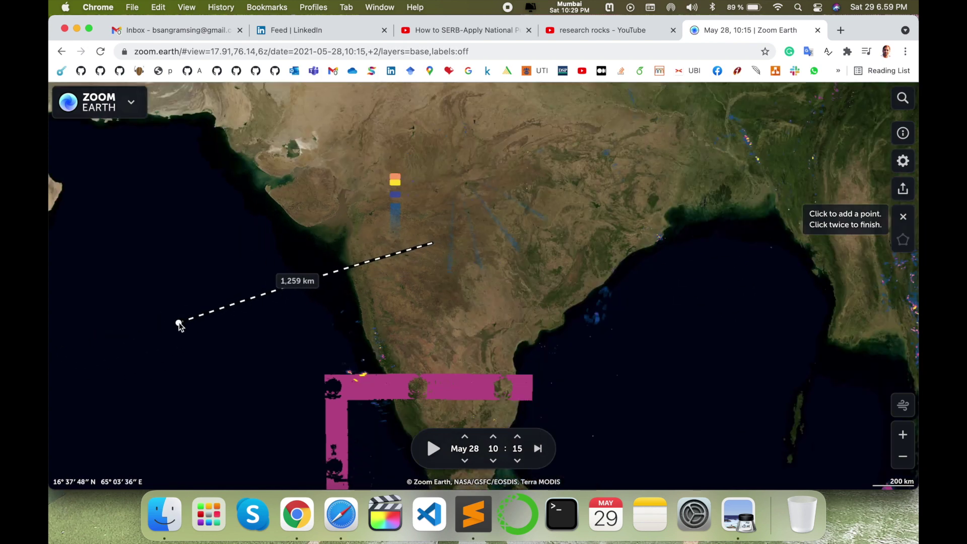
scroll(179, 327, "down", 2)
scroll(179, 328, "down", 2)
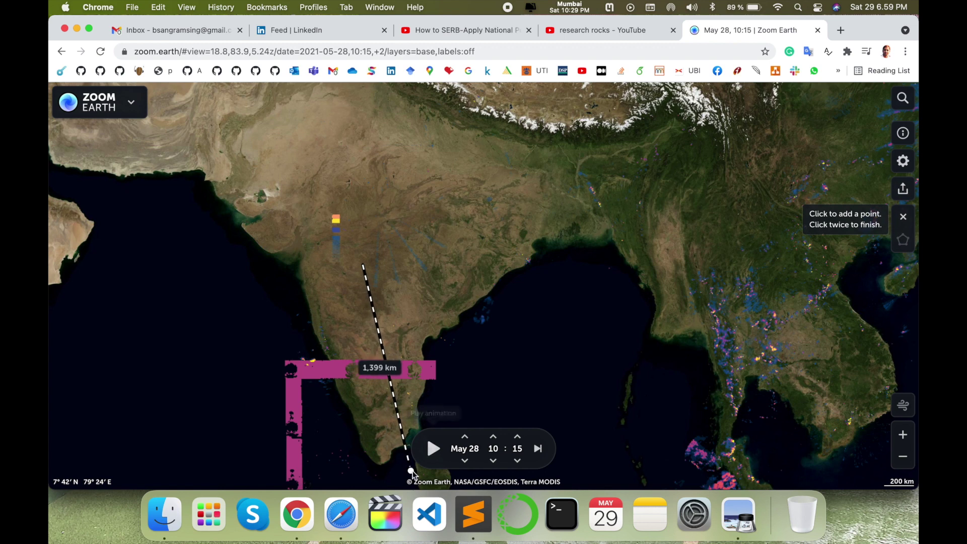
left_click(428, 454)
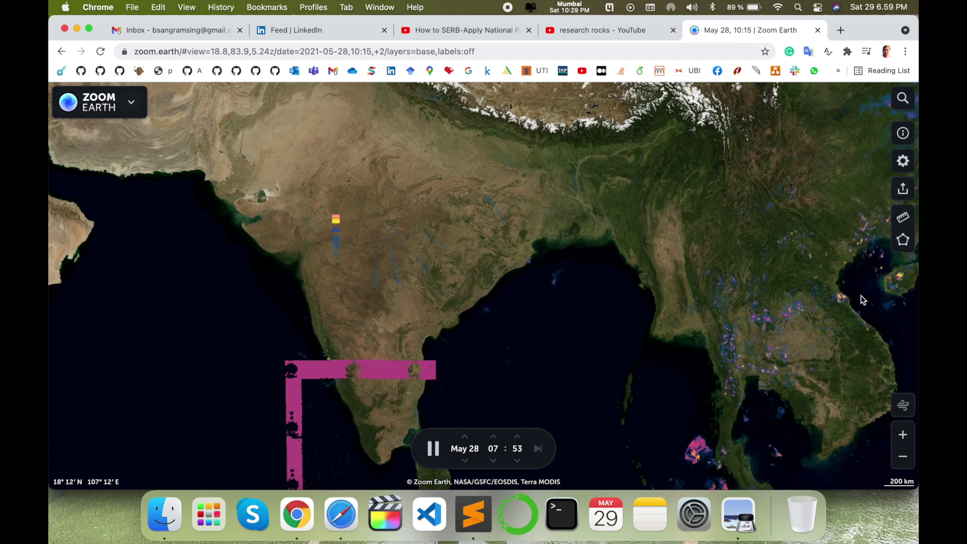
left_click(903, 161)
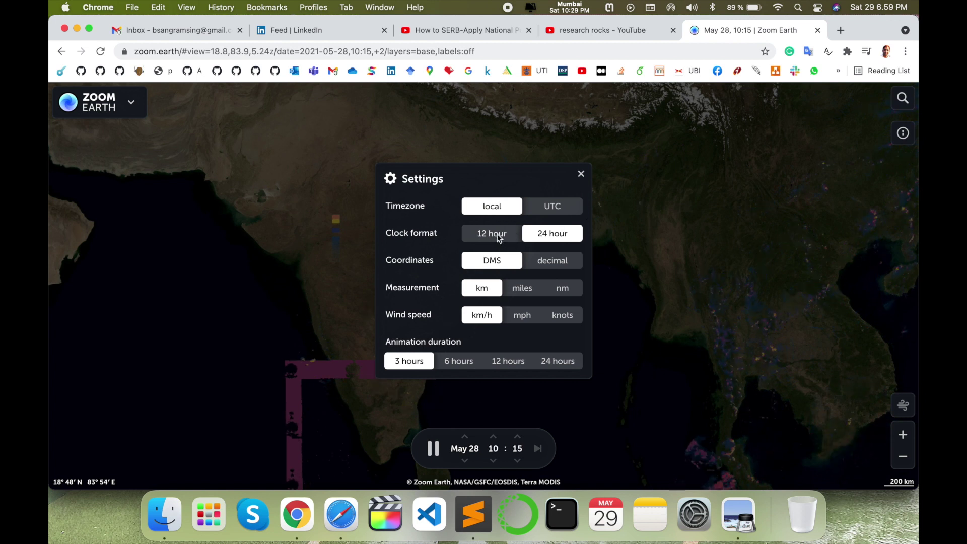
left_click(498, 237)
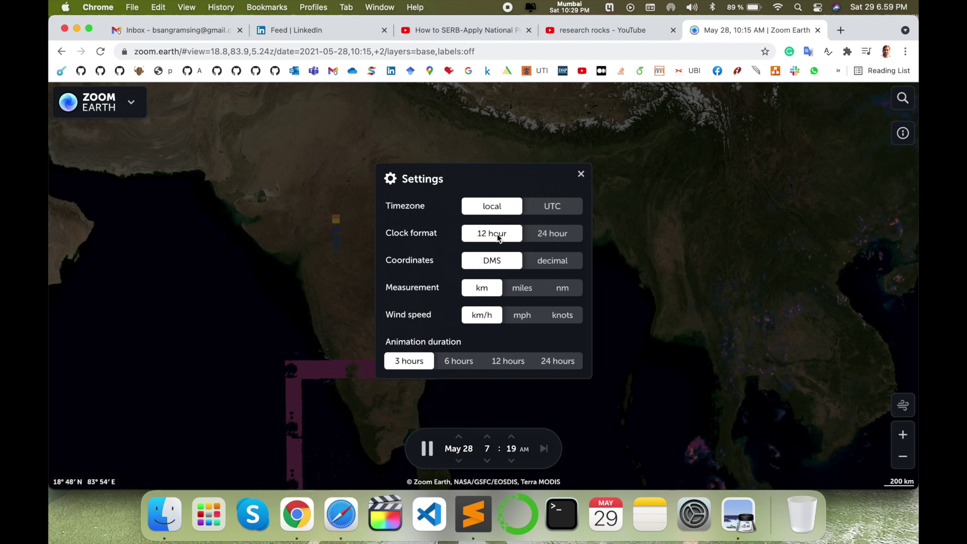
left_click(550, 235)
left_click(549, 214)
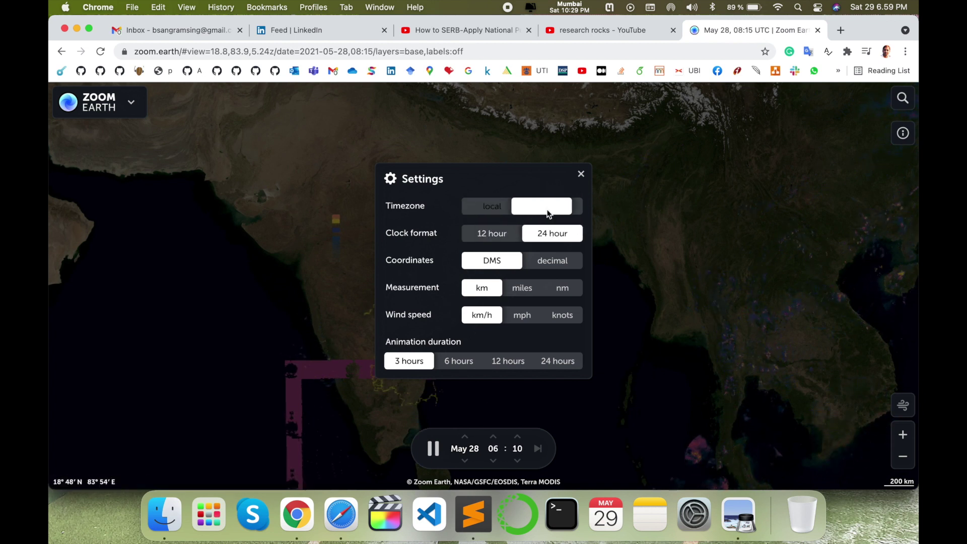
left_click(496, 212)
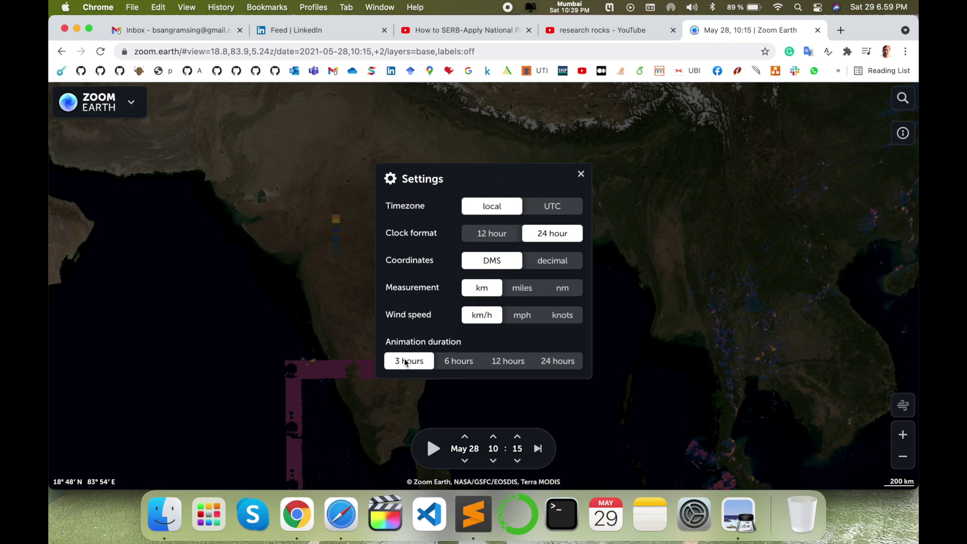
left_click(580, 176)
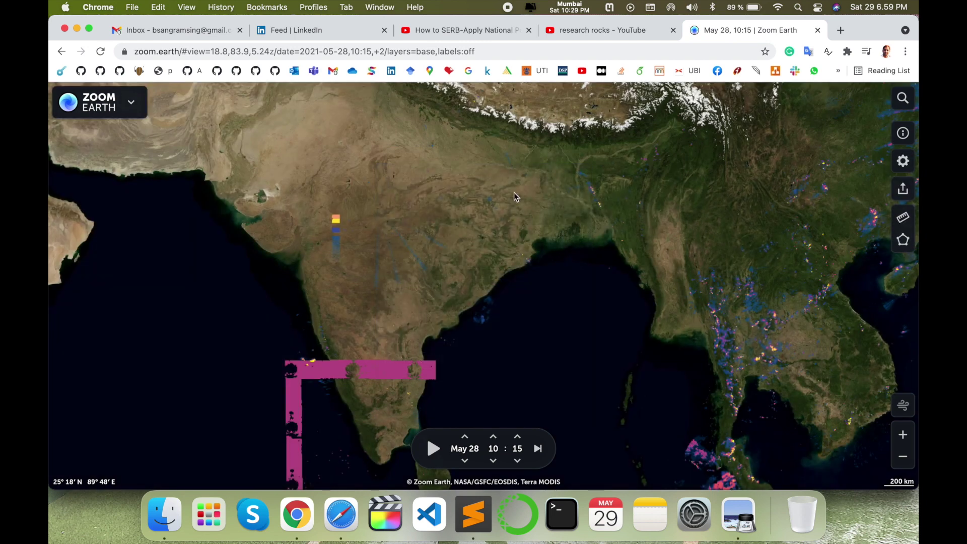
Recentre on India and play then pause the May 28 animation twice, ending at 10:15
left_click_drag(303, 293, 411, 318)
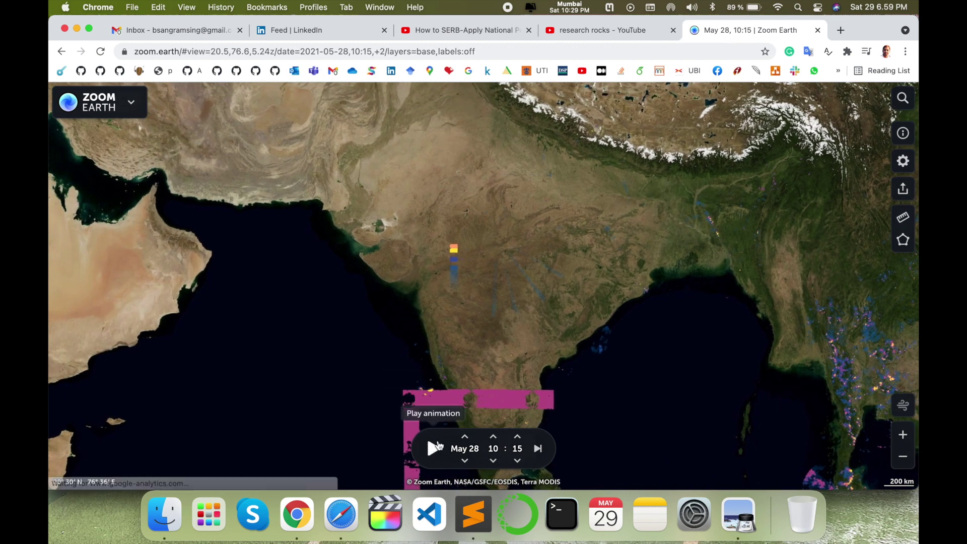
left_click(435, 448)
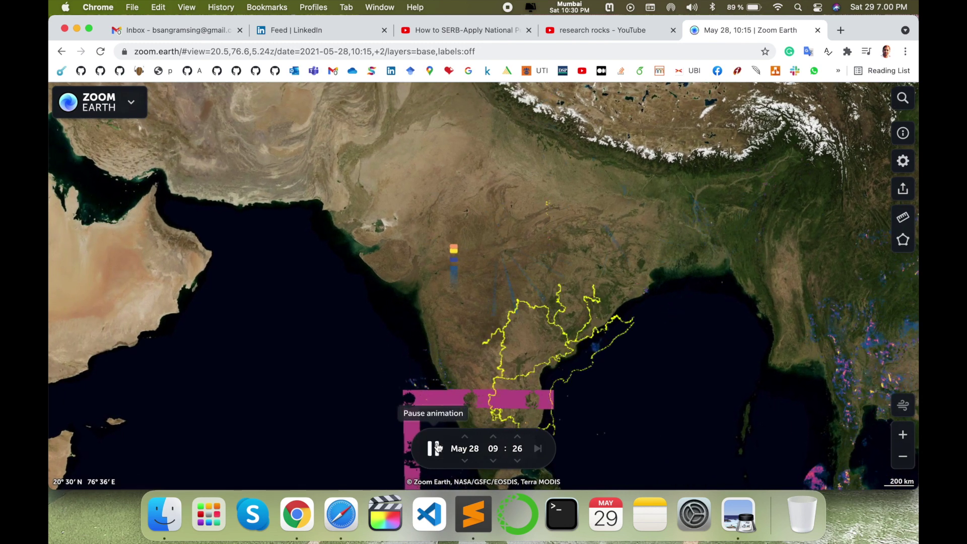
left_click(435, 448)
left_click_drag(463, 343, 454, 274)
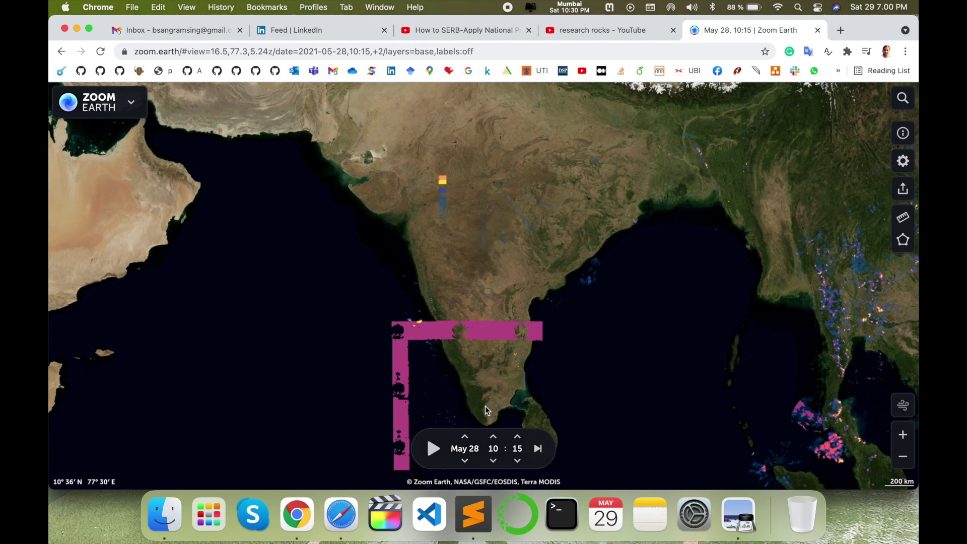
left_click(435, 447)
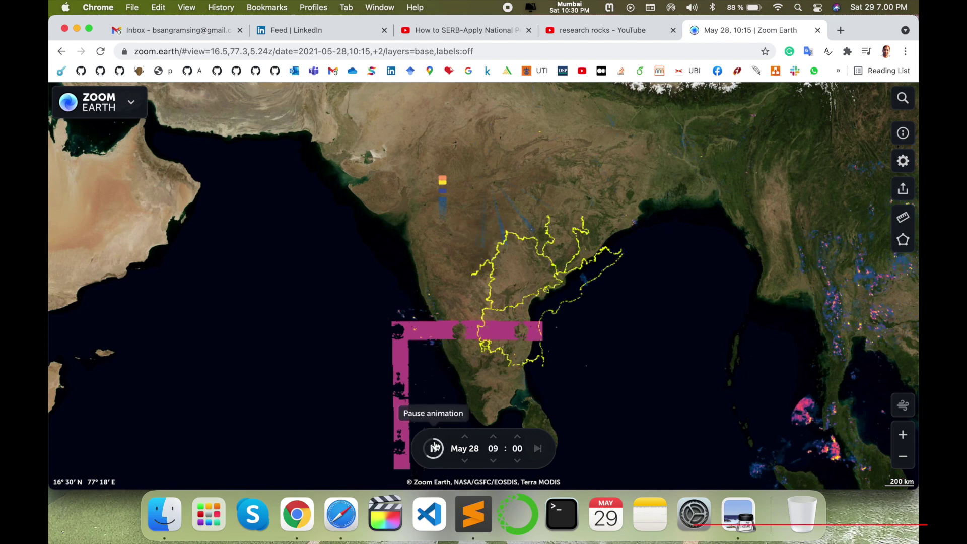
left_click(435, 449)
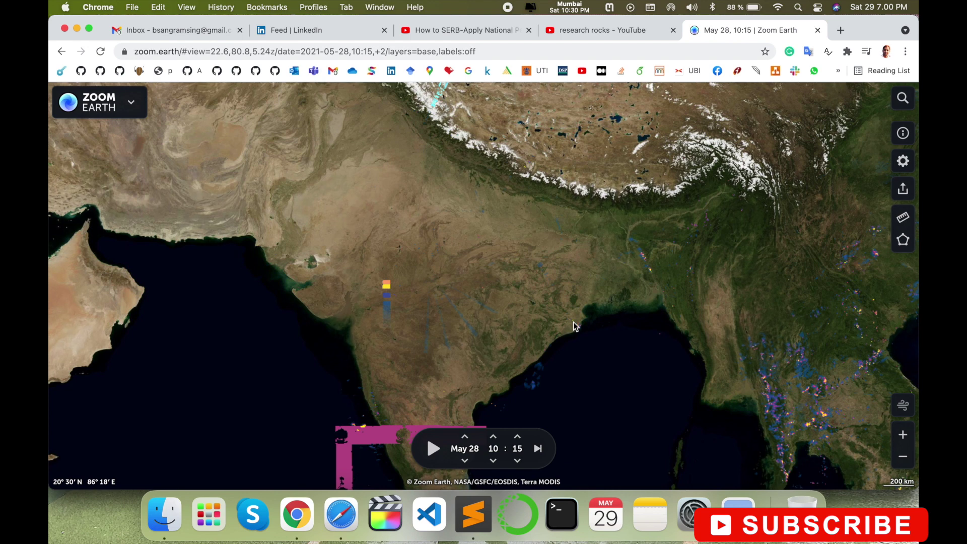
mouse_move(576, 331)
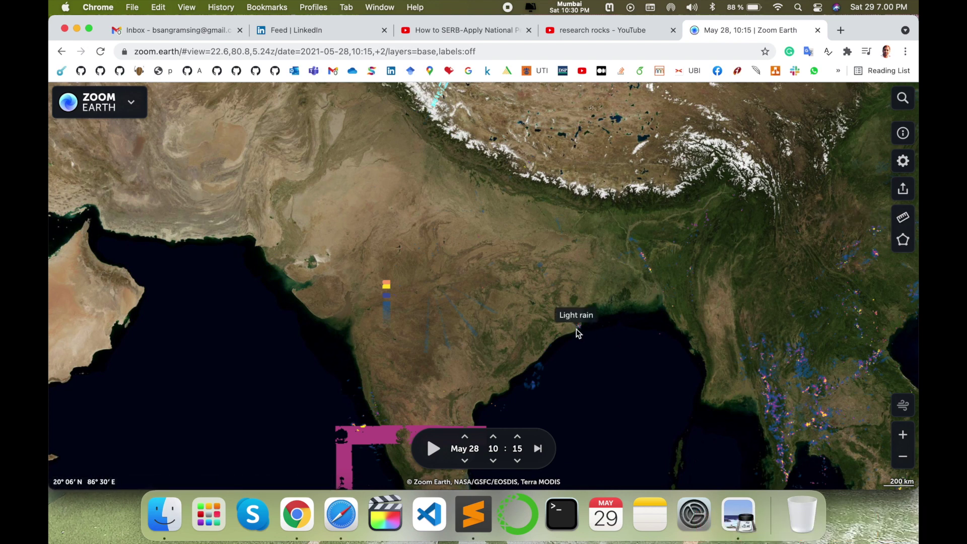
Pan north over Tibet and back, zoom out fully, and centre Asia
left_click_drag(576, 329, 512, 446)
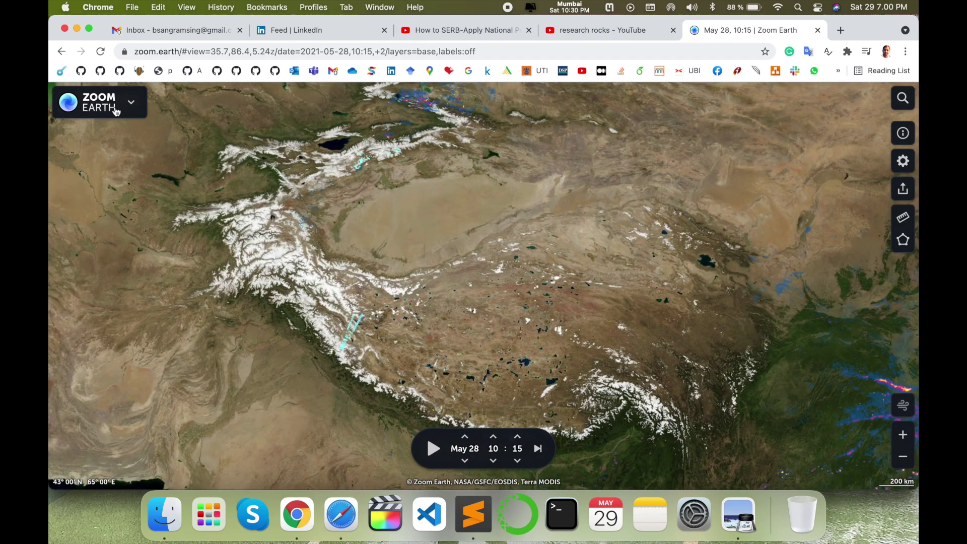
left_click_drag(239, 295, 263, 50)
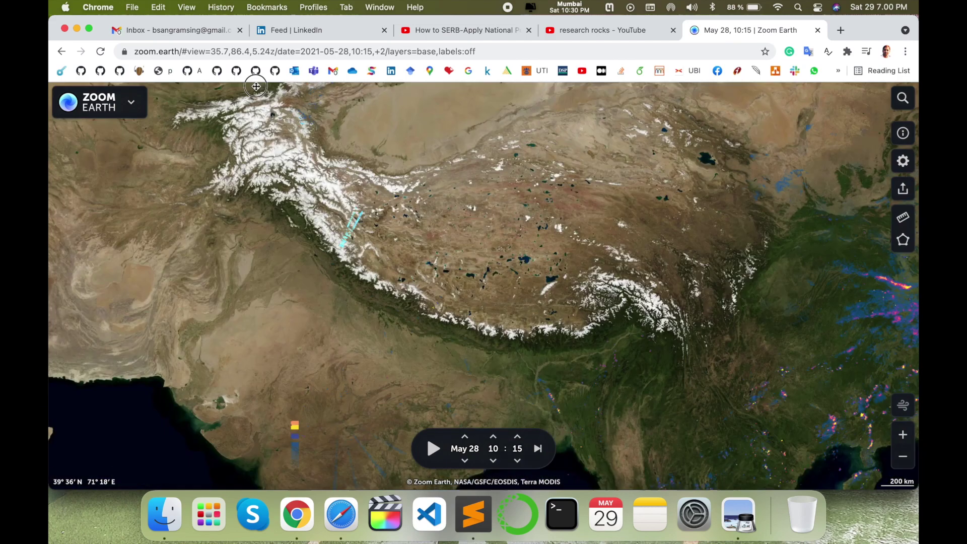
scroll(624, 240, "down", 3)
scroll(625, 239, "down", 2)
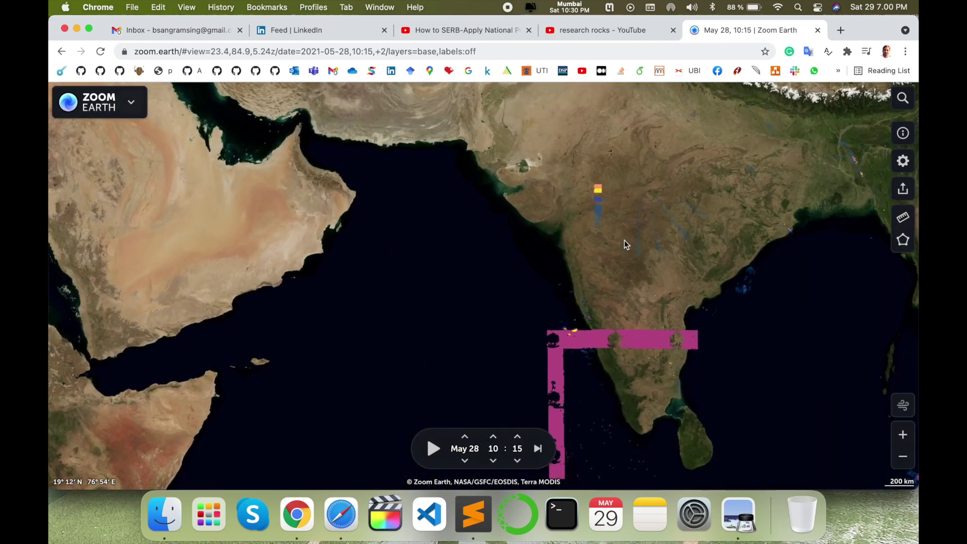
scroll(625, 239, "down", 2)
left_click(903, 457)
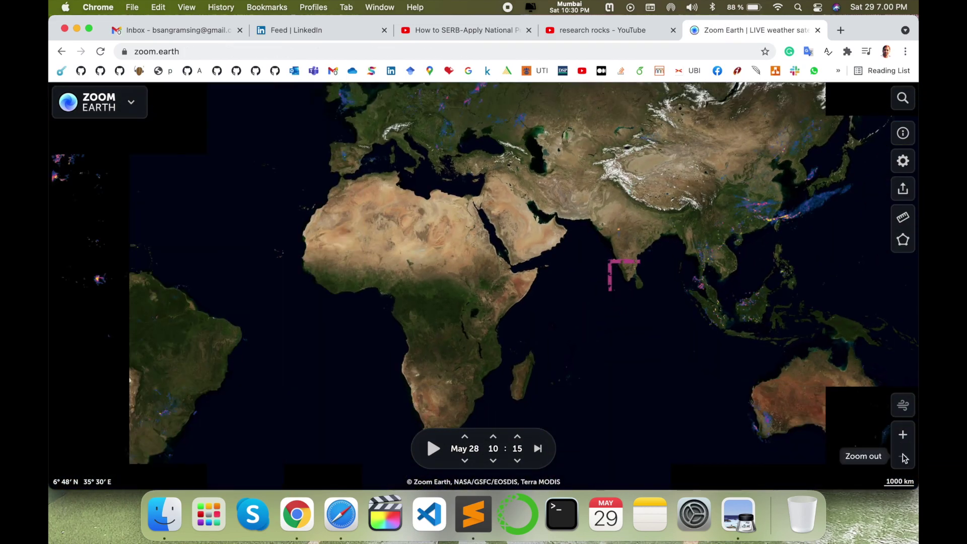
left_click_drag(404, 373, 383, 379)
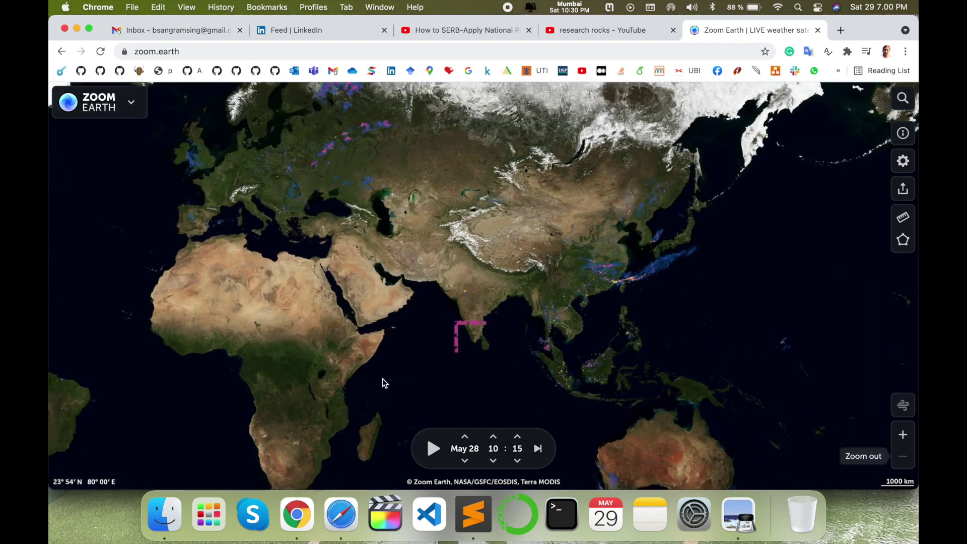